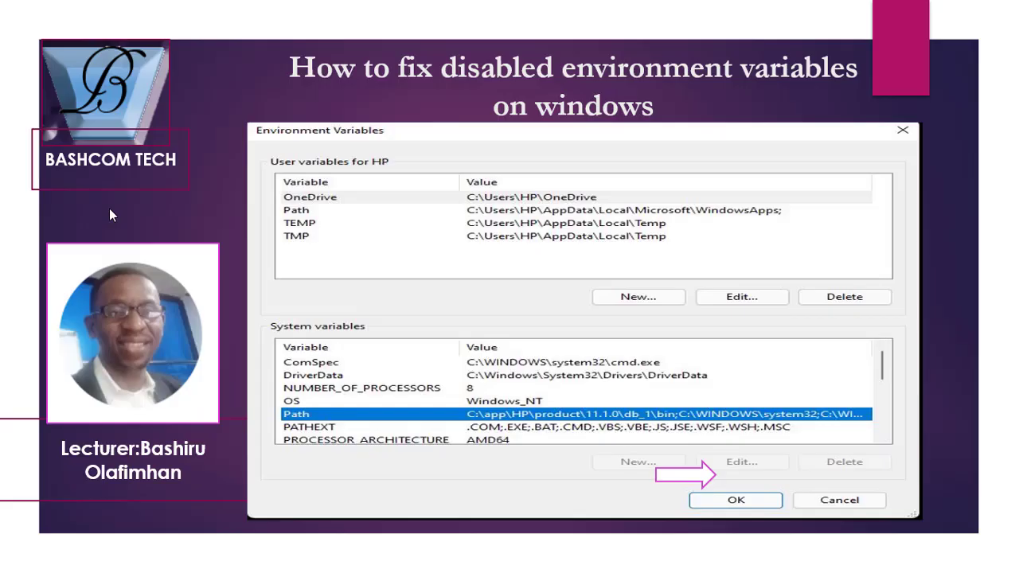
# Step: Launch Settings from a Start search, go to System, and search settings for 'envi'
pyautogui.press('super')
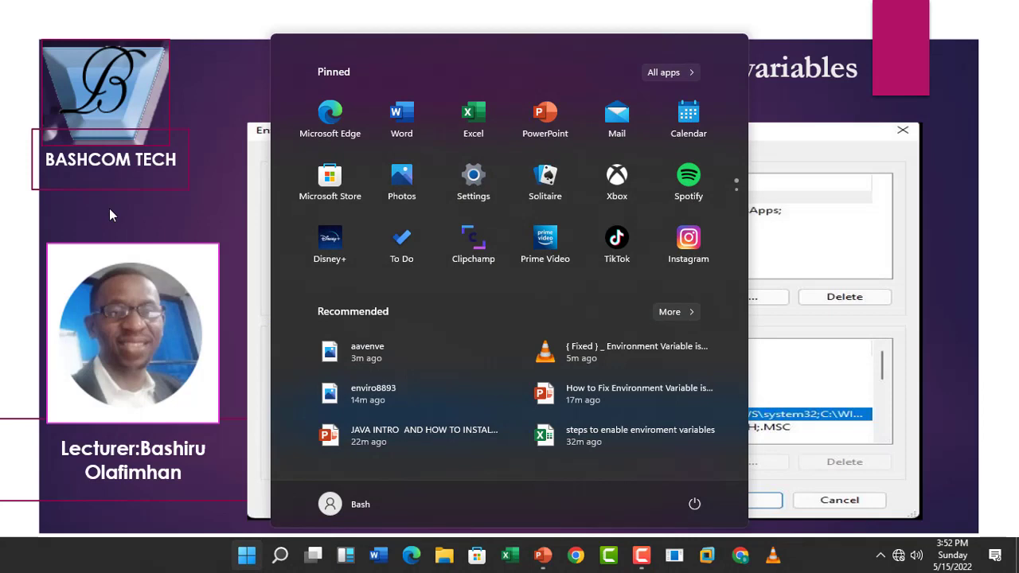
pyautogui.write('settings')
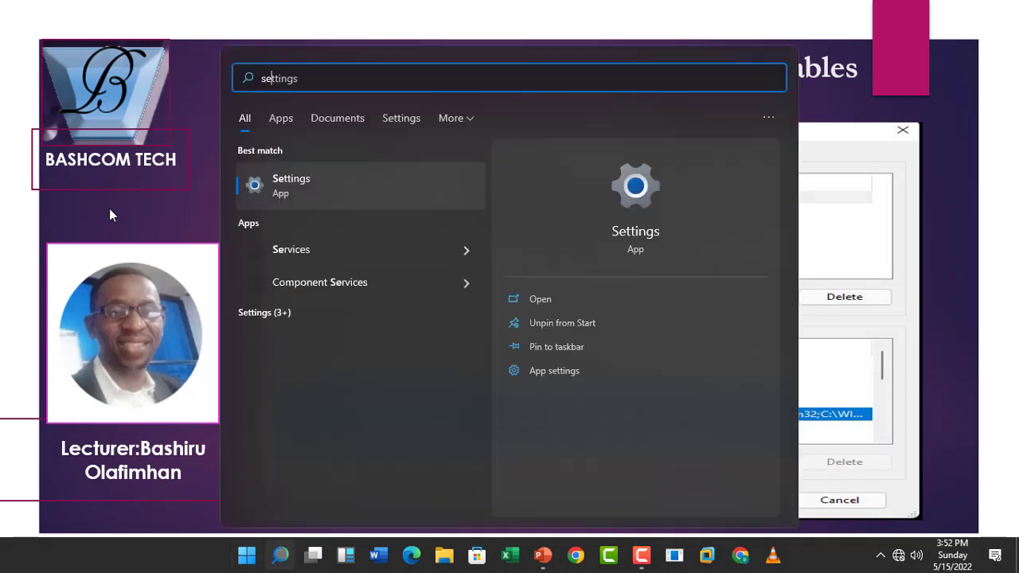
pyautogui.click(648, 230)
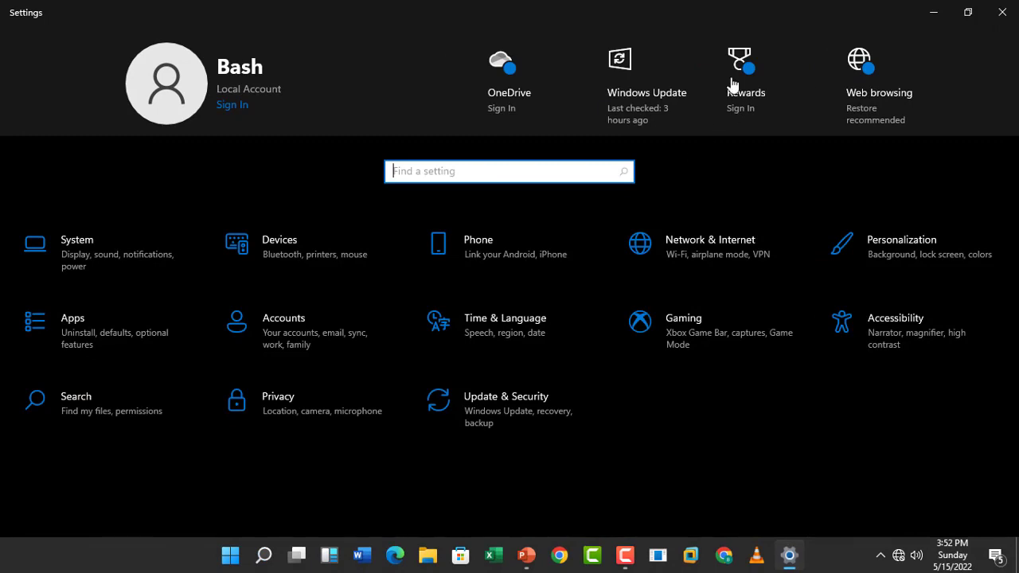
pyautogui.click(79, 241)
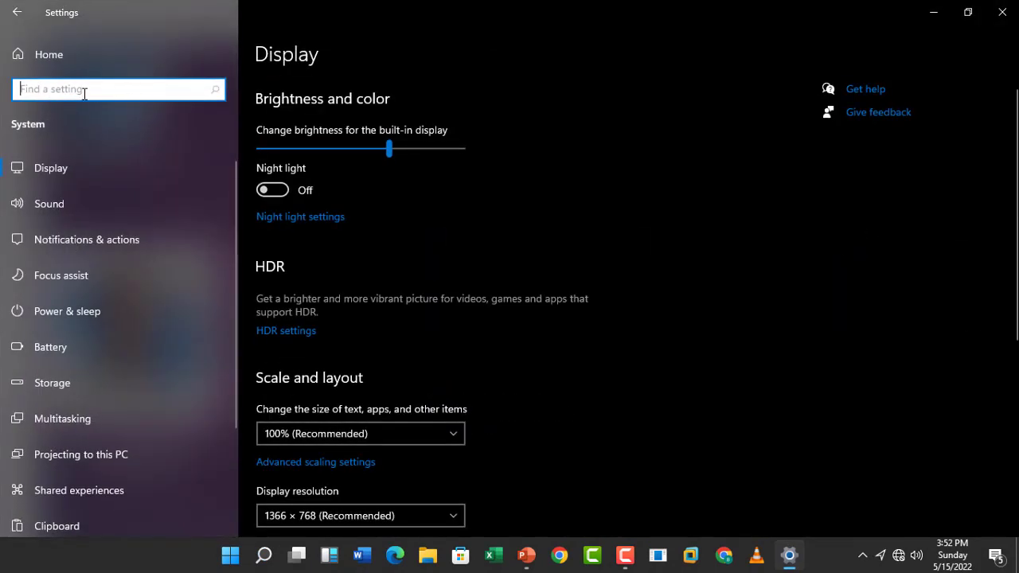
pyautogui.write('envi')
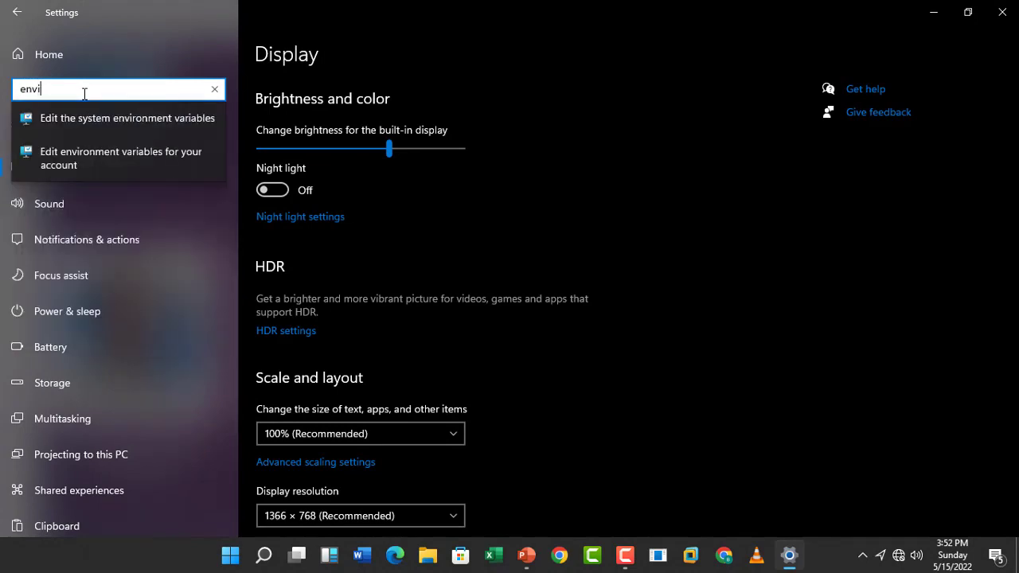
pyautogui.click(93, 158)
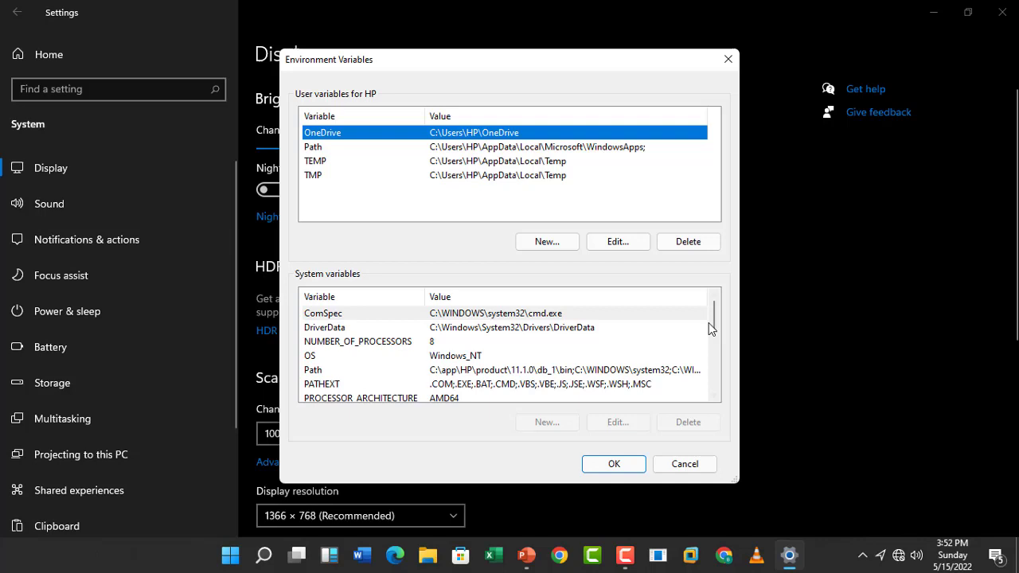
pyautogui.click(390, 362)
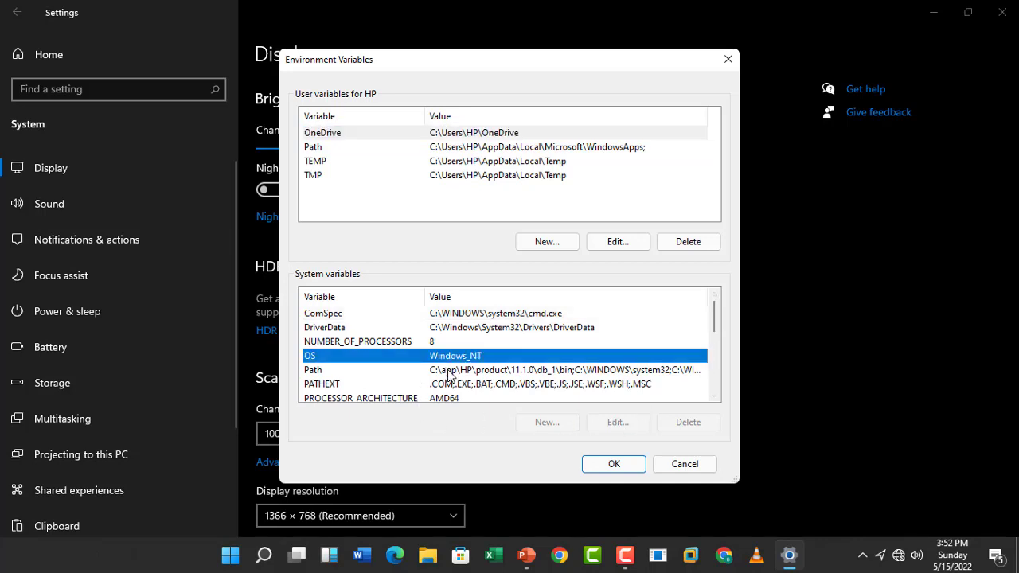
pyautogui.click(450, 372)
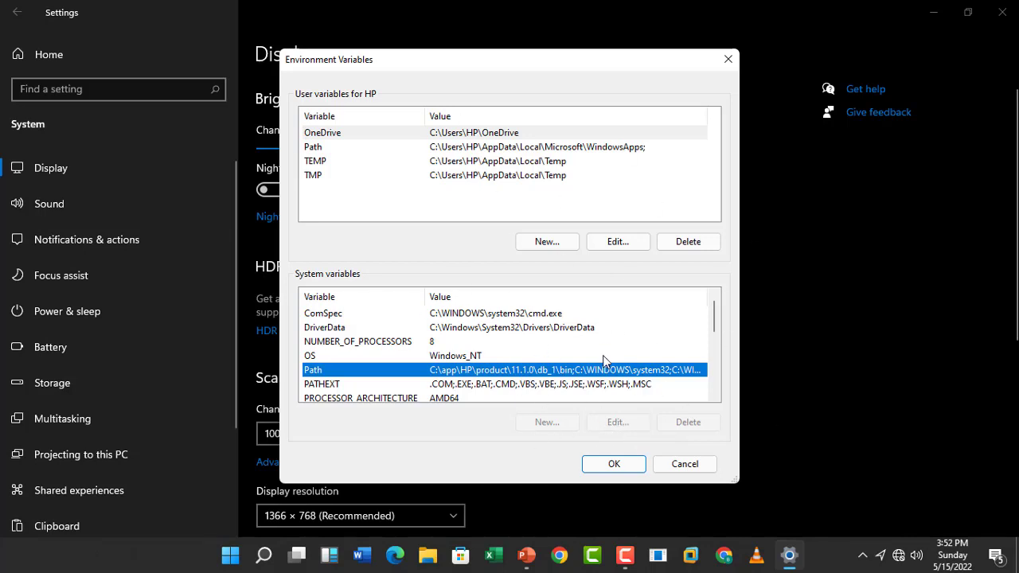
pyautogui.click(685, 464)
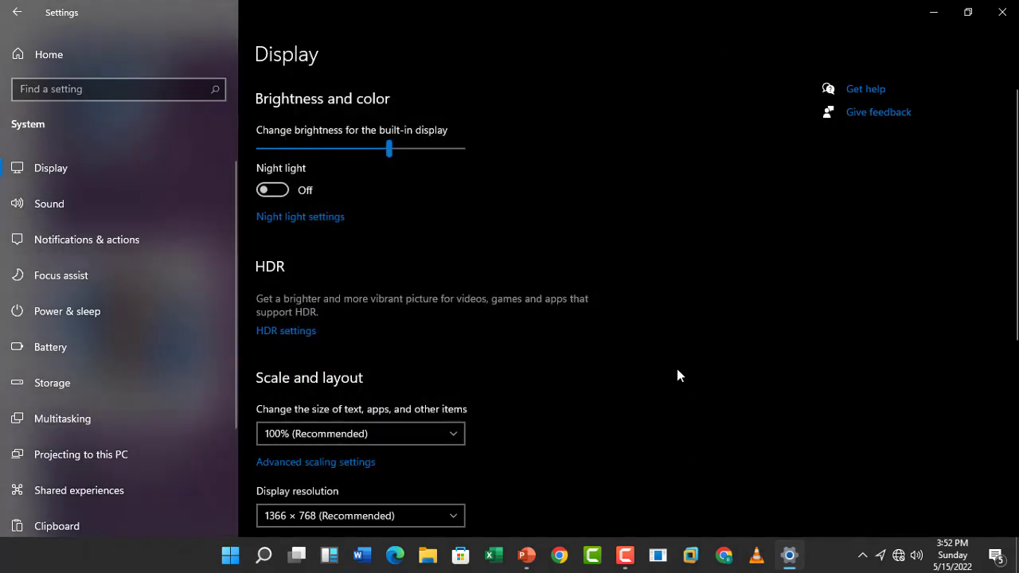
# Step: Show the desktop, then search Start for 'control' and launch Control Panel
pyautogui.press('super+d')
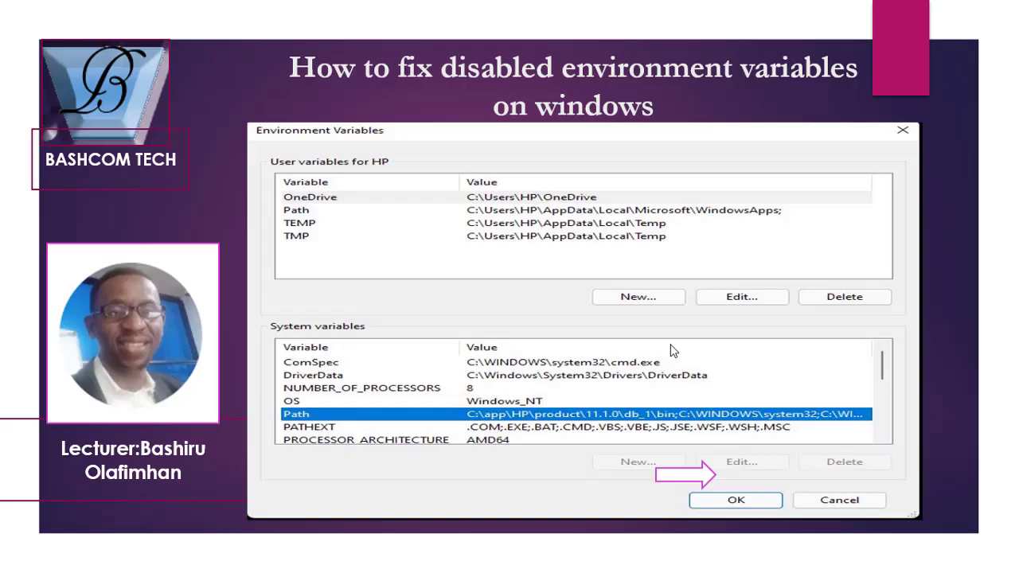
pyautogui.press('super')
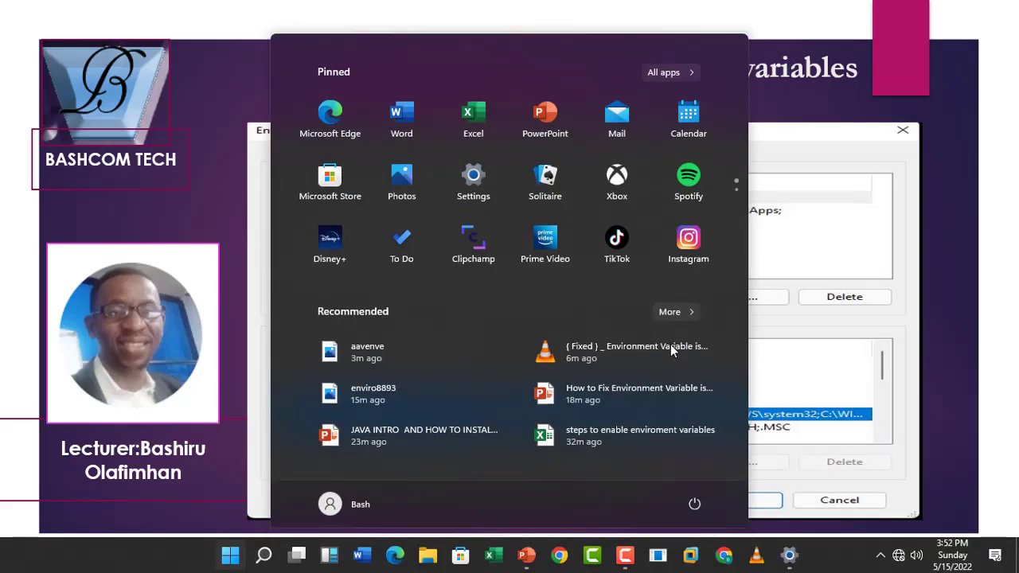
pyautogui.write('control')
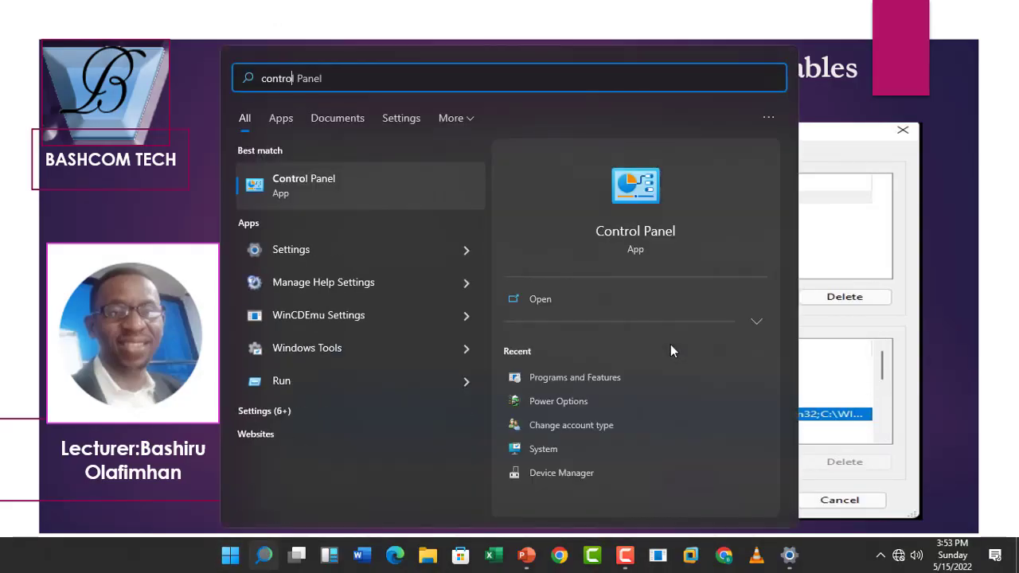
pyautogui.click(640, 230)
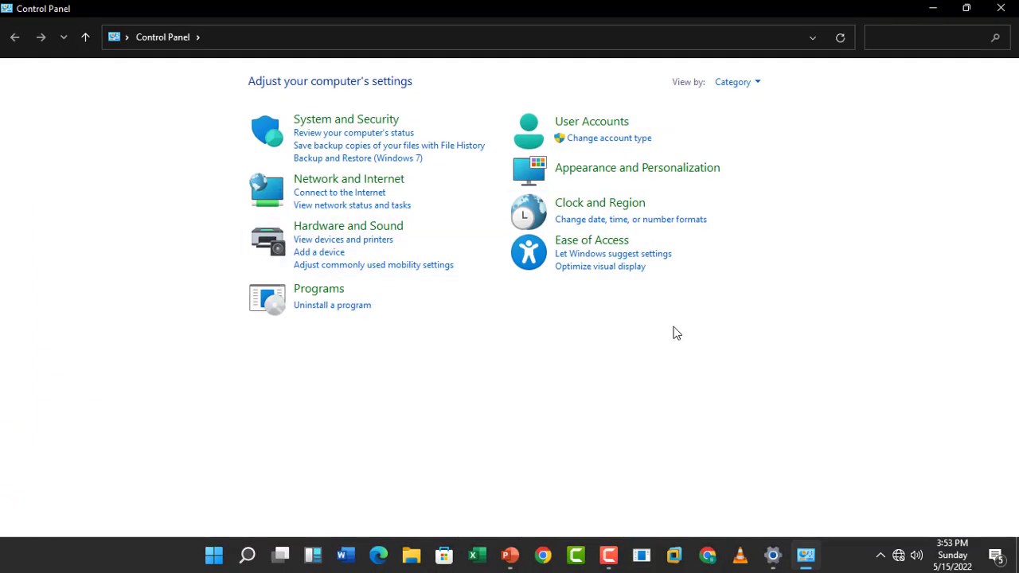
# Step: Open System and Security > System, then bring the Settings About page back through Task View
pyautogui.click(349, 126)
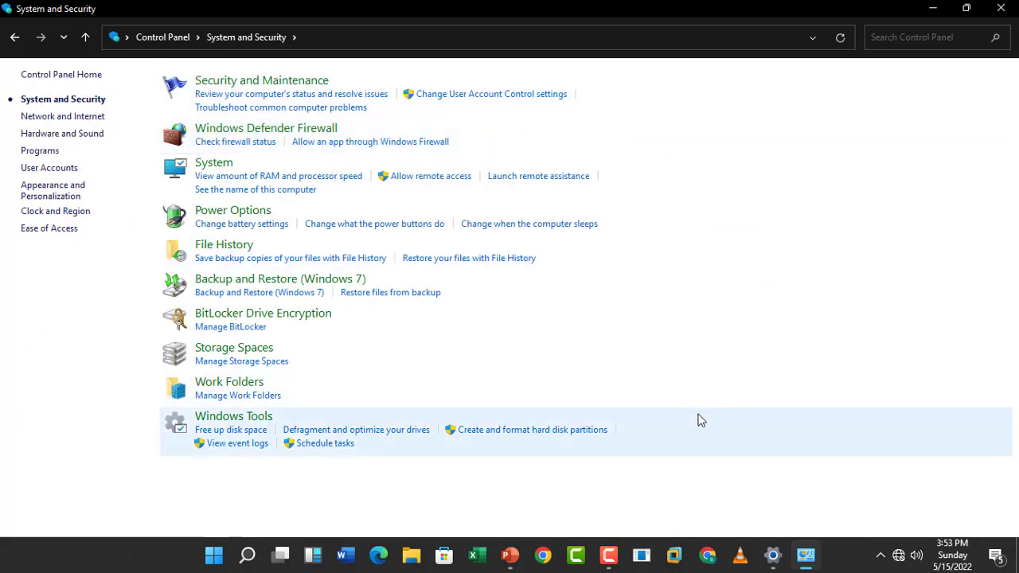
pyautogui.click(212, 163)
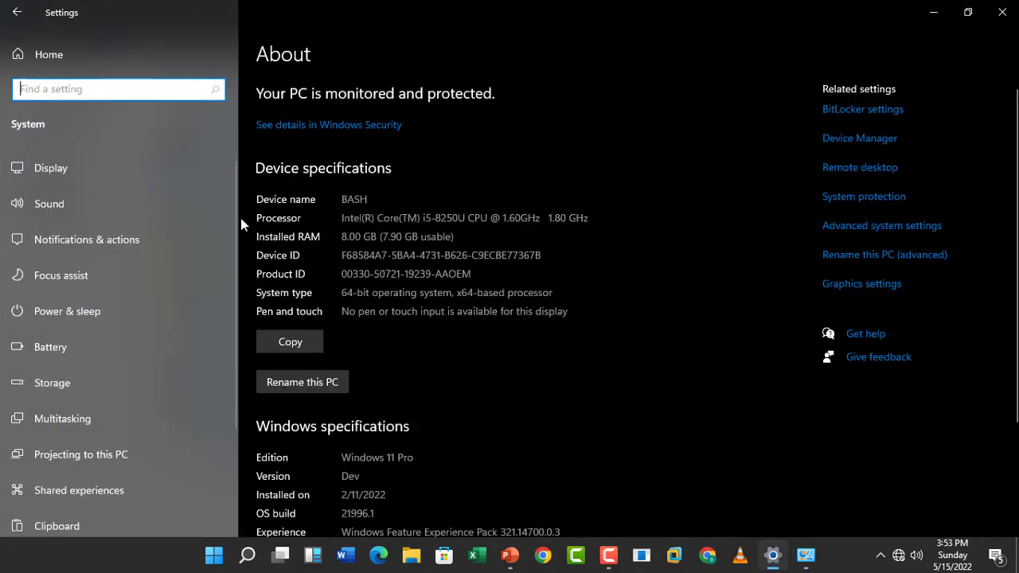
pyautogui.press('super+d')
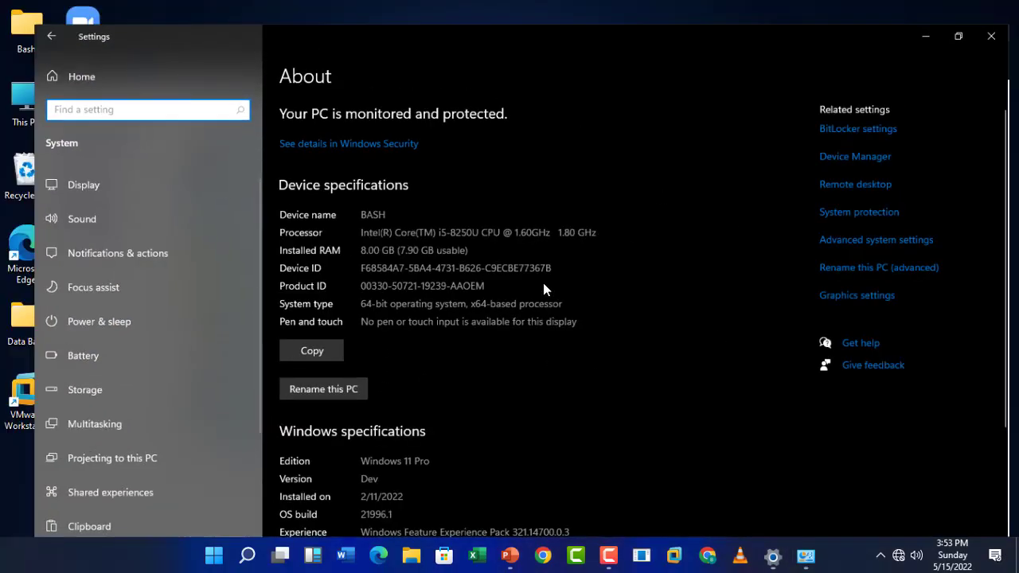
pyautogui.press('super+Tab')
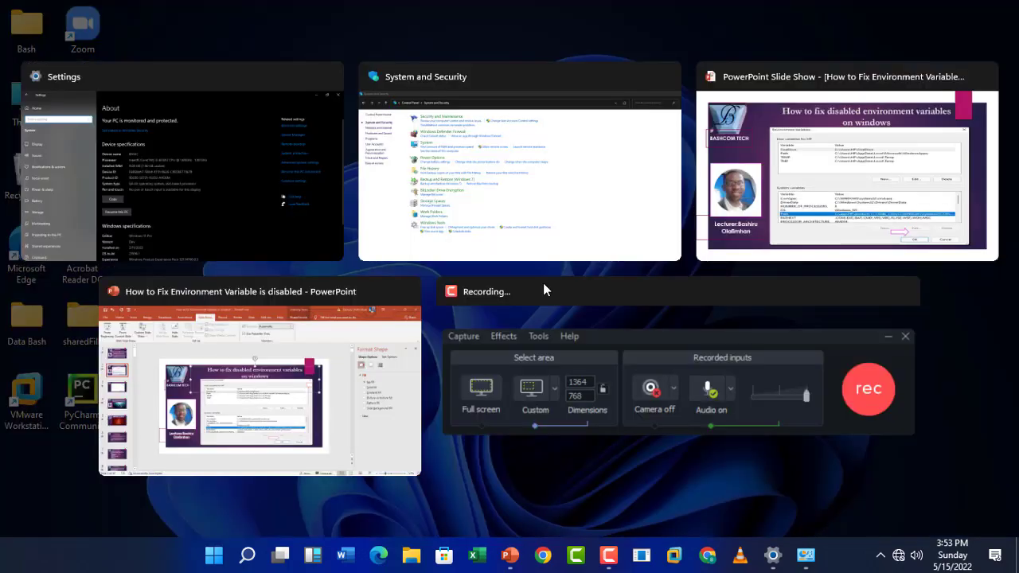
pyautogui.press('Return')
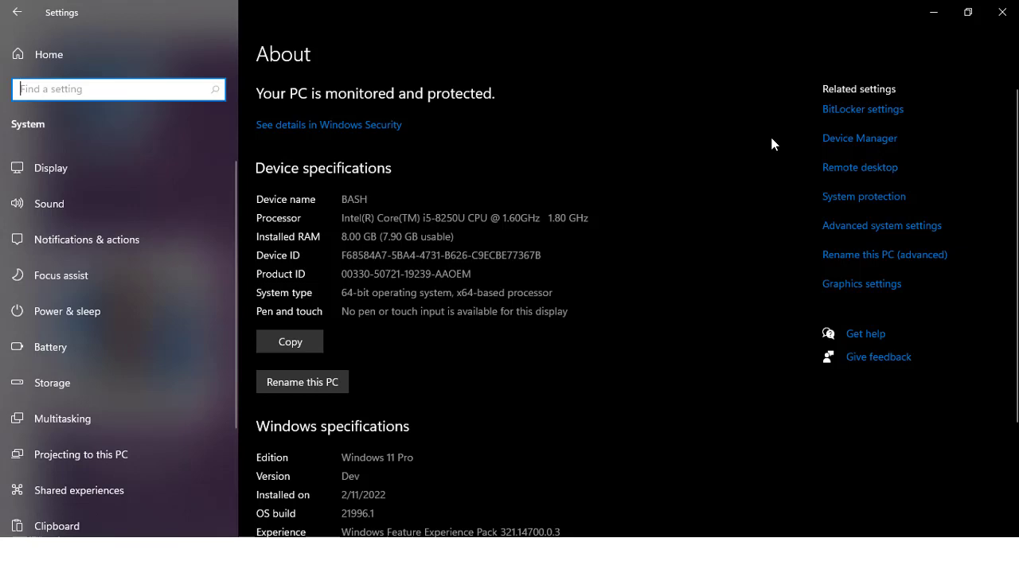
pyautogui.press('super+Tab')
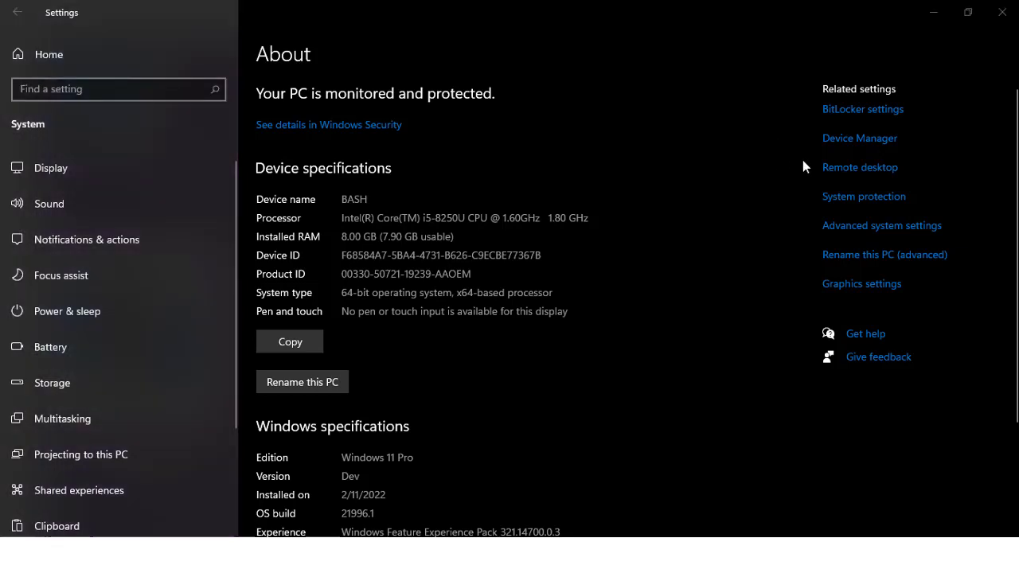
# Step: Open System Properties on the Advanced tab via the About page's Advanced system settings link
pyautogui.click(802, 160)
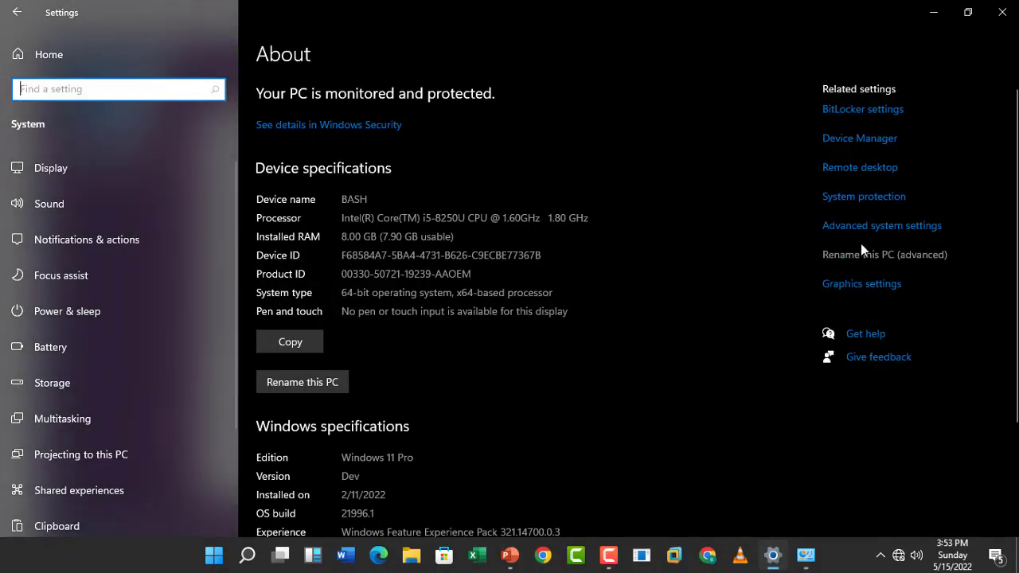
pyautogui.click(926, 229)
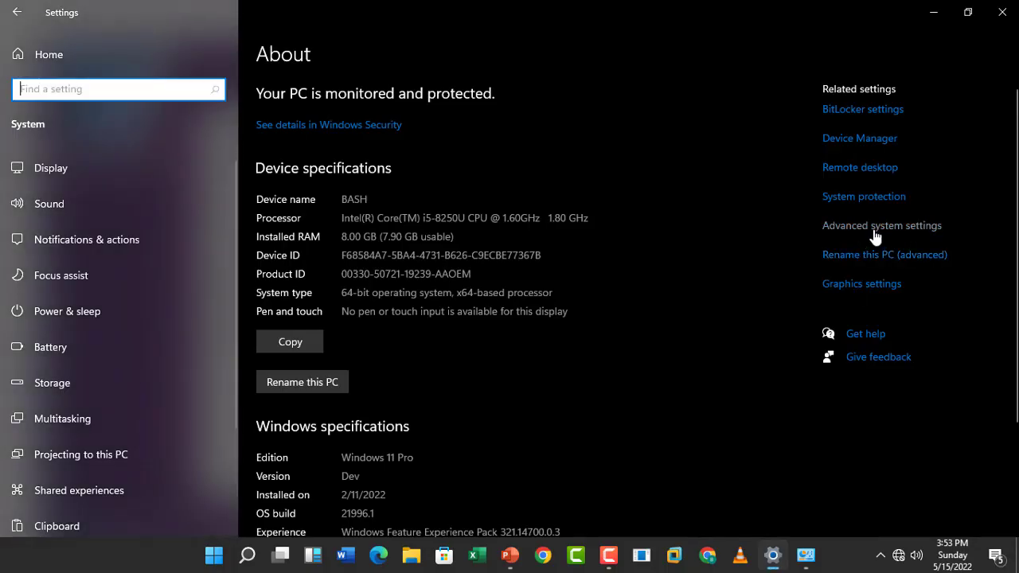
pyautogui.click(870, 230)
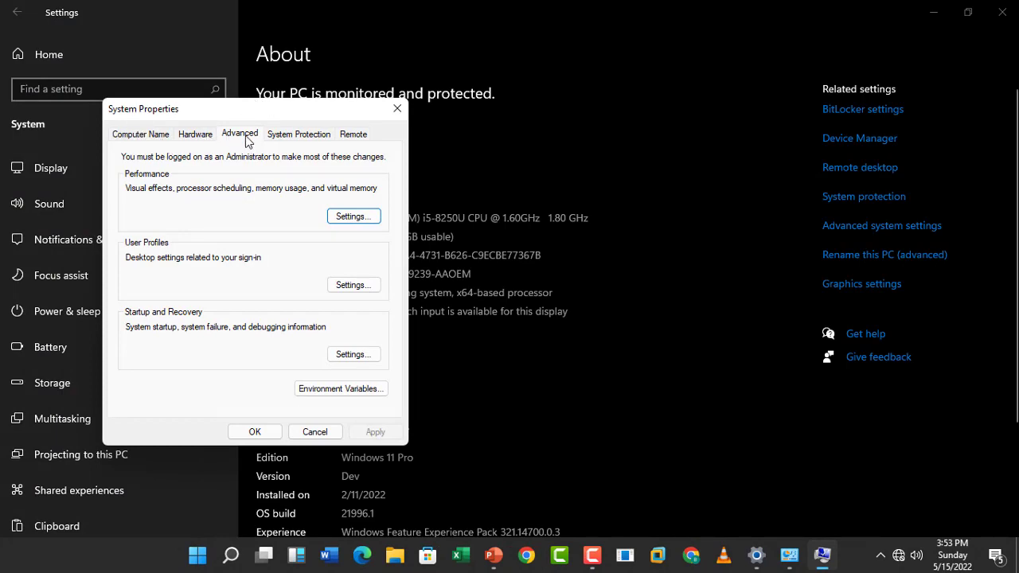
# Step: Open Environment Variables and edit the Path entry under System variables
pyautogui.click(335, 390)
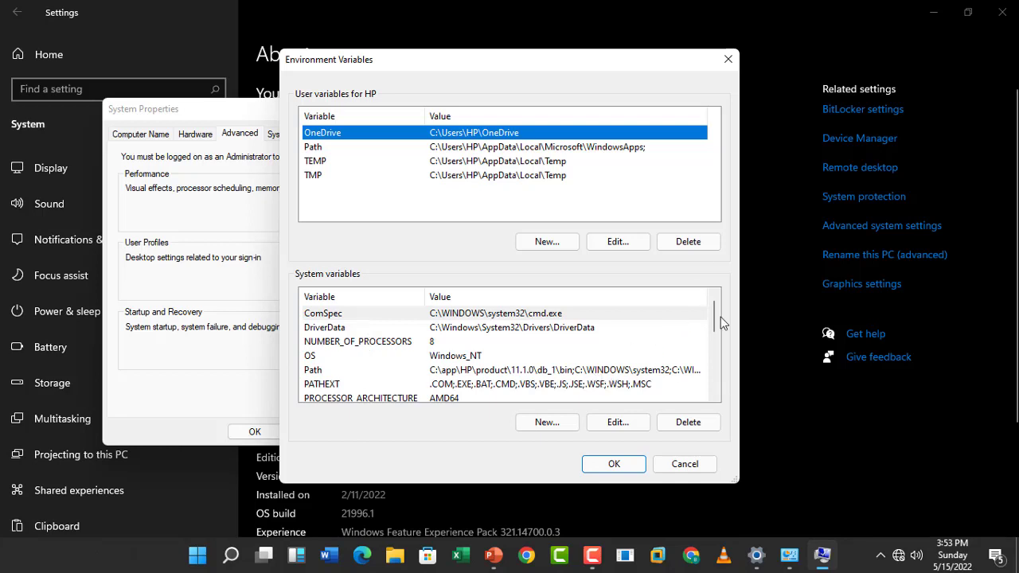
pyautogui.click(476, 371)
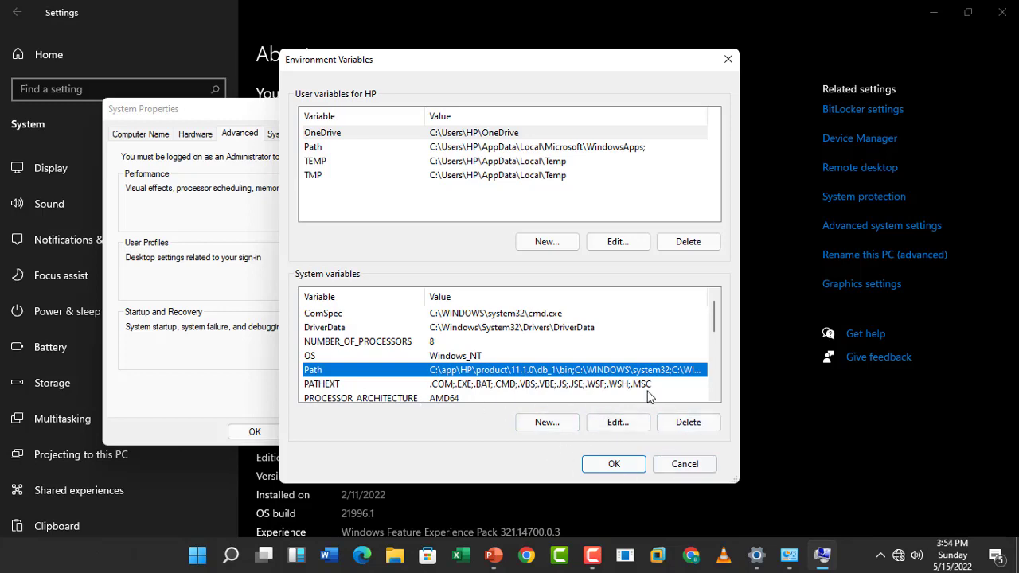
pyautogui.click(618, 424)
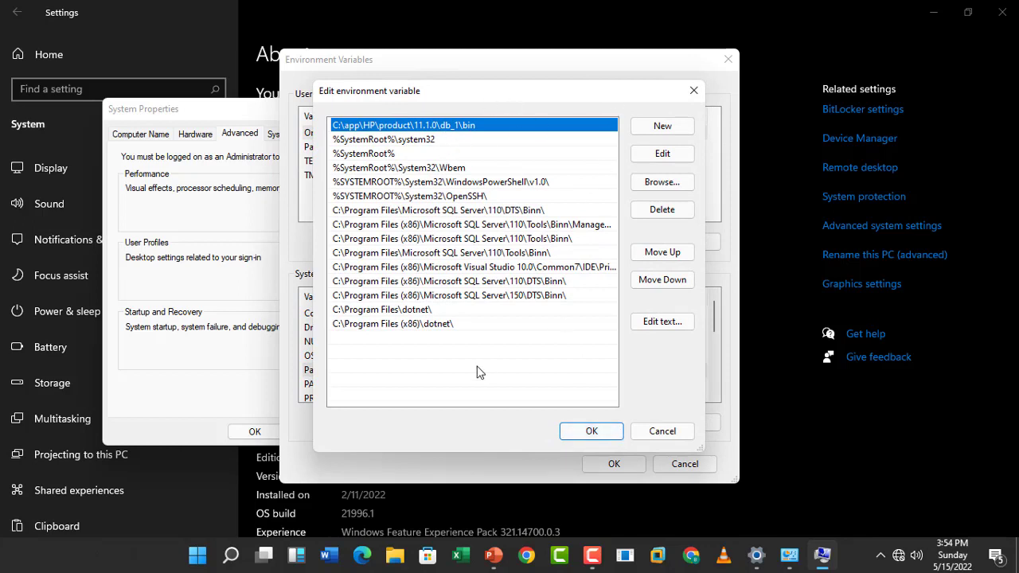
# Step: Add a blank Path entry with New, then cancel to discard it and close the editor
pyautogui.click(450, 344)
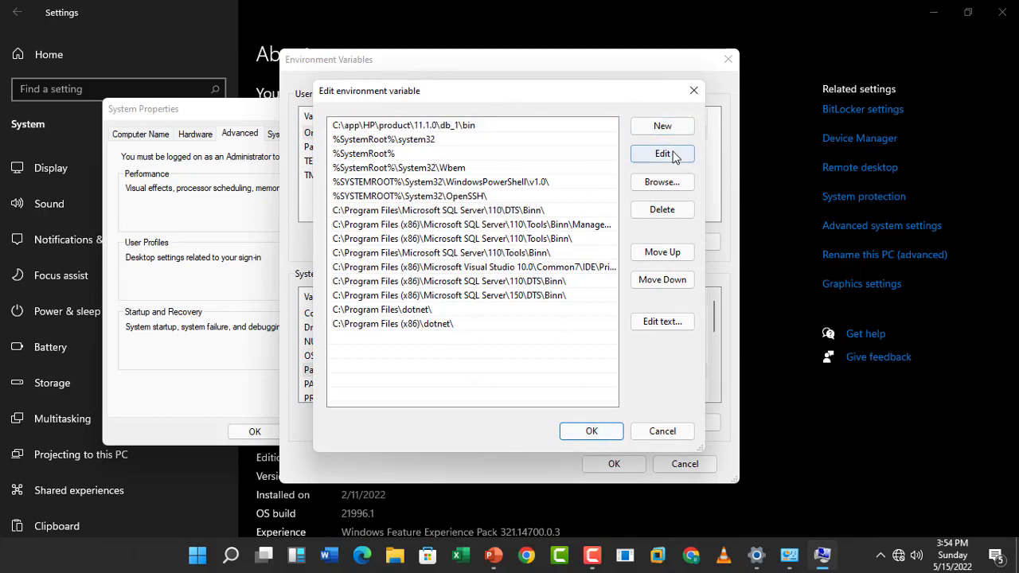
pyautogui.click(664, 127)
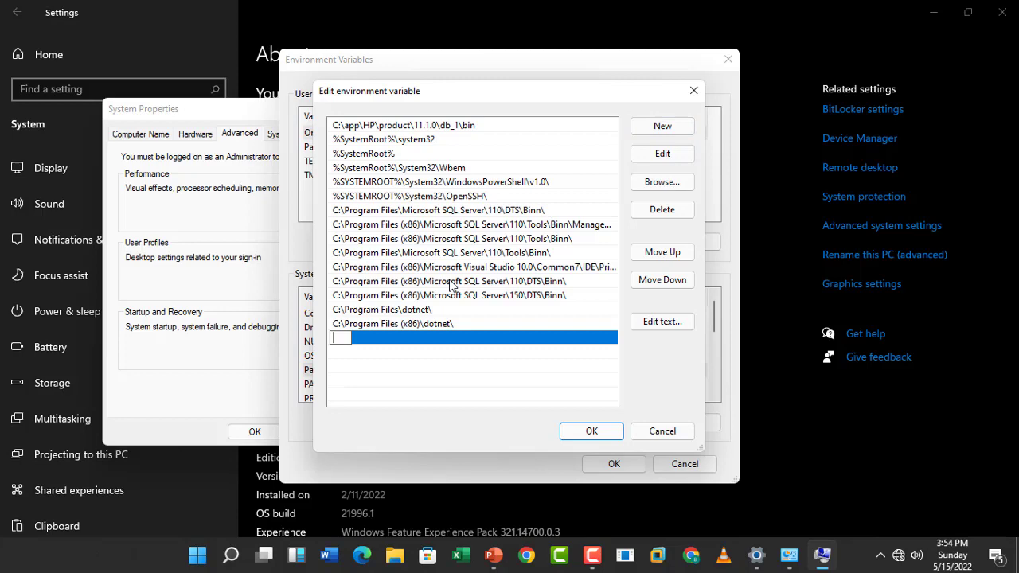
pyautogui.click(663, 439)
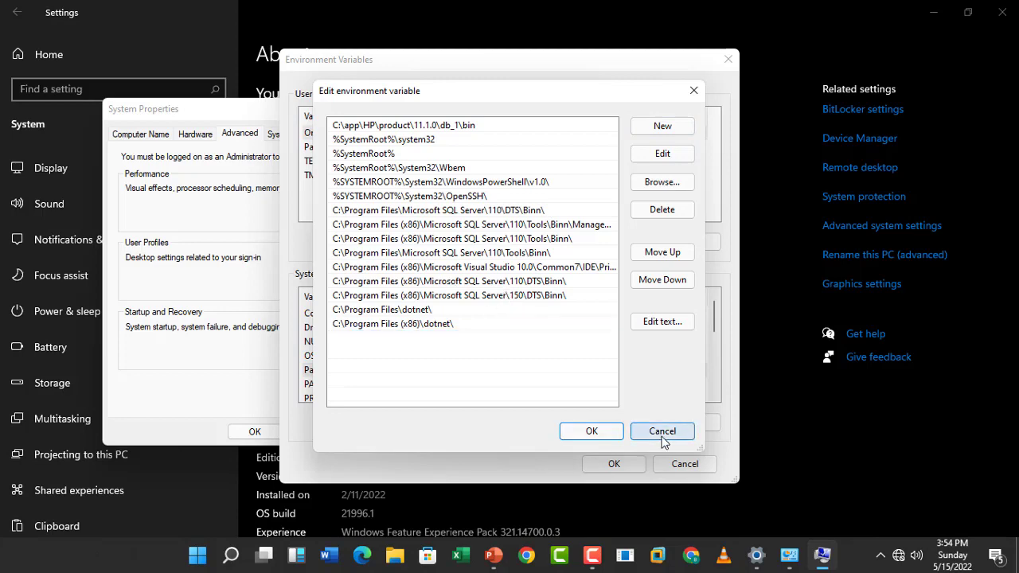
pyautogui.click(664, 441)
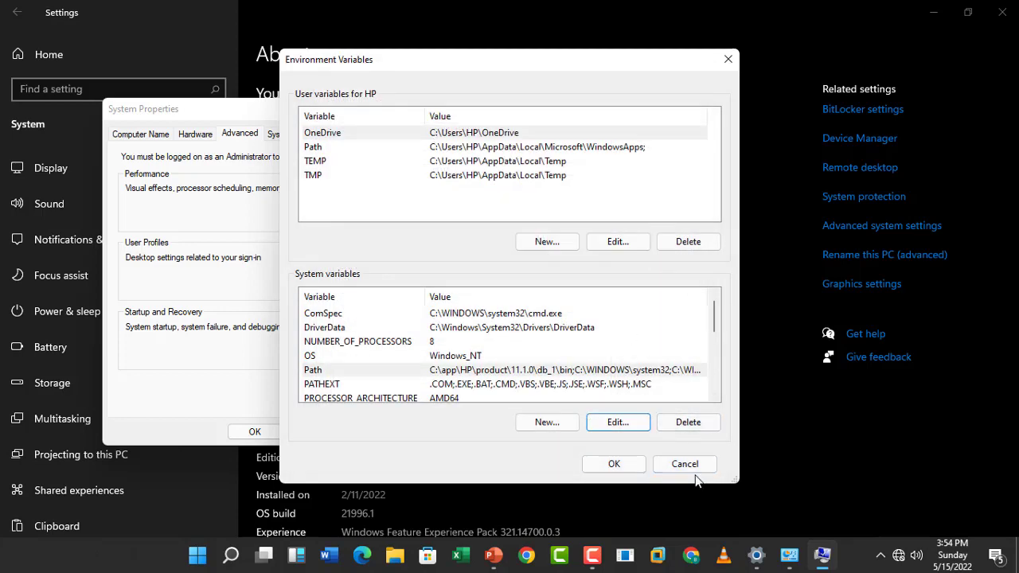
# Step: Cancel the Environment Variables window, show the desktop, and open the Alt+Tab window switcher
pyautogui.click(683, 464)
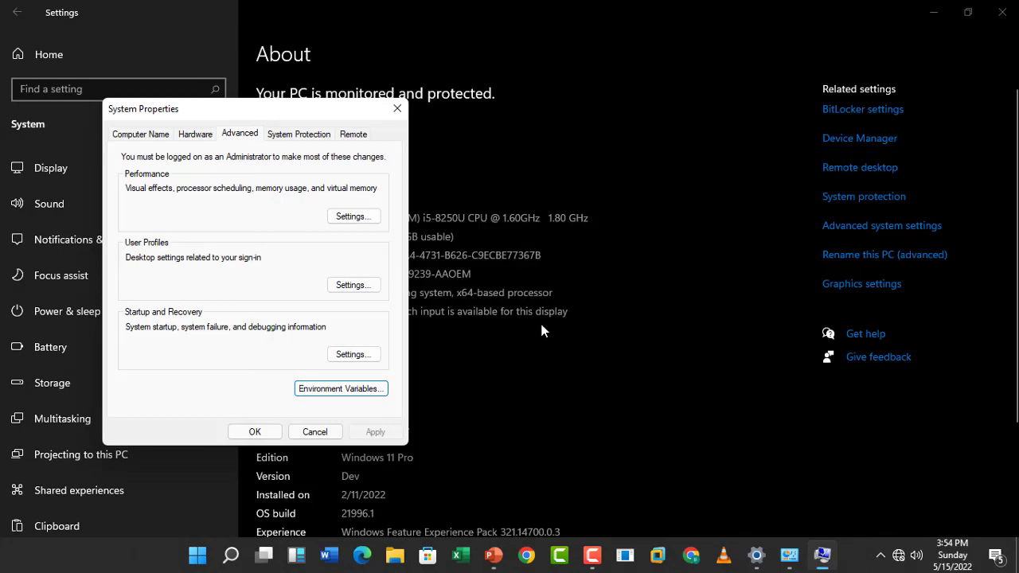
pyautogui.press('super+d')
pyautogui.hotkey('alt', 'Tab')
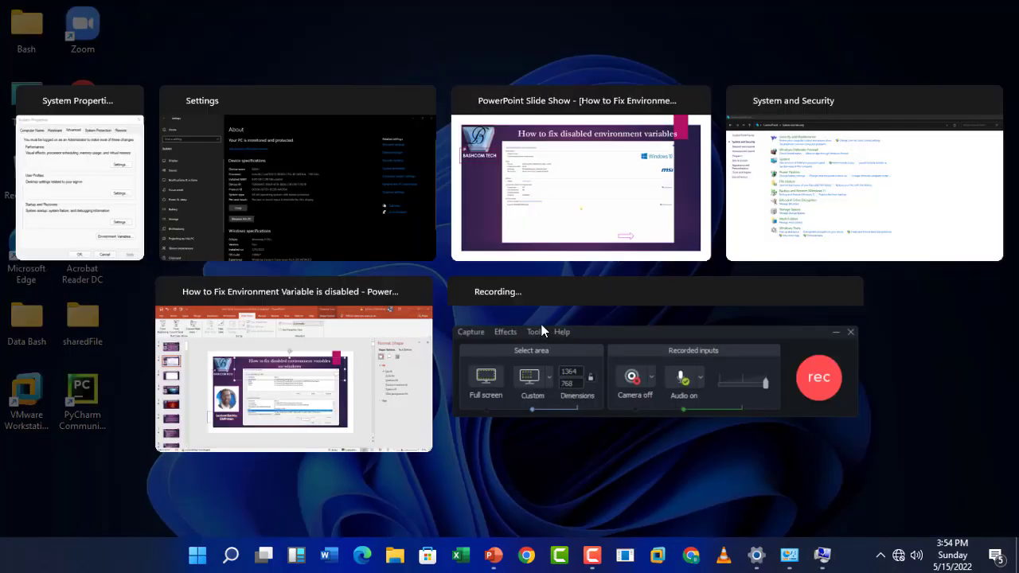